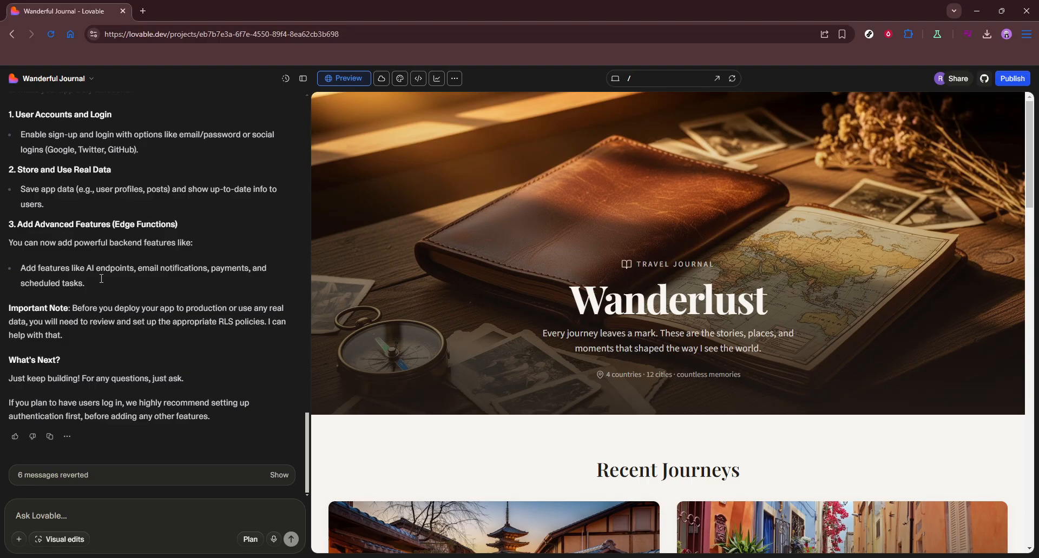
Step: Turn on visual editing for the travel journal page and look over its hero and journey cards
{"action": "left_click", "coordinate": [60, 545]}
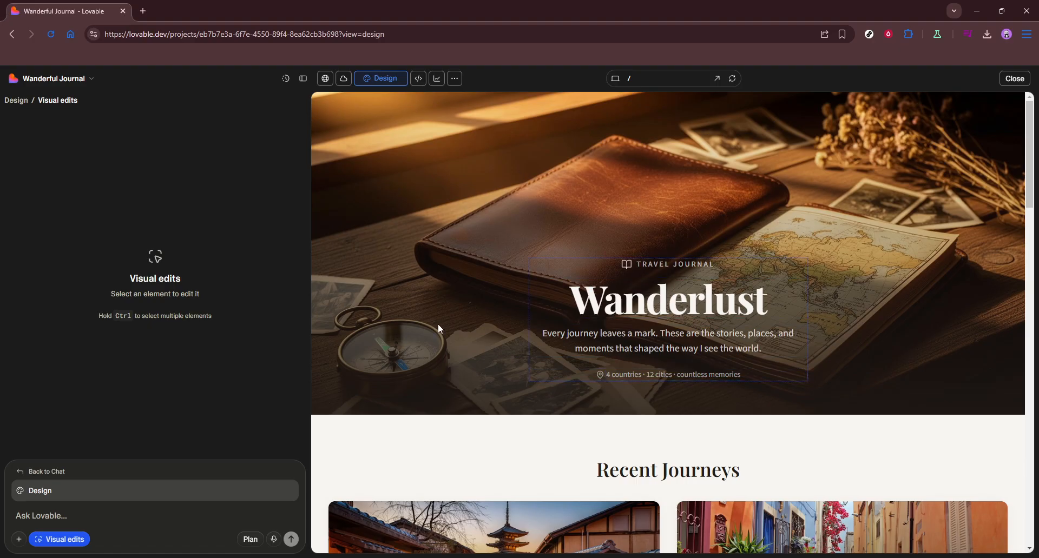
{"action": "scroll", "coordinate": [439, 328], "scroll_direction": "down", "scroll_amount": 2}
{"action": "scroll", "coordinate": [739, 424], "scroll_direction": "down", "scroll_amount": 1}
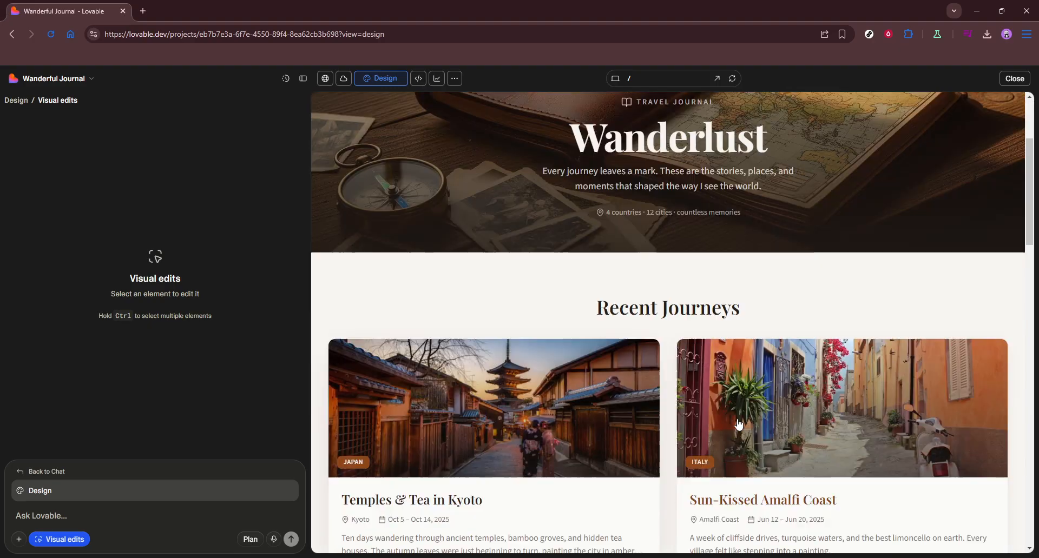
{"action": "scroll", "coordinate": [739, 425], "scroll_direction": "down", "scroll_amount": 2}
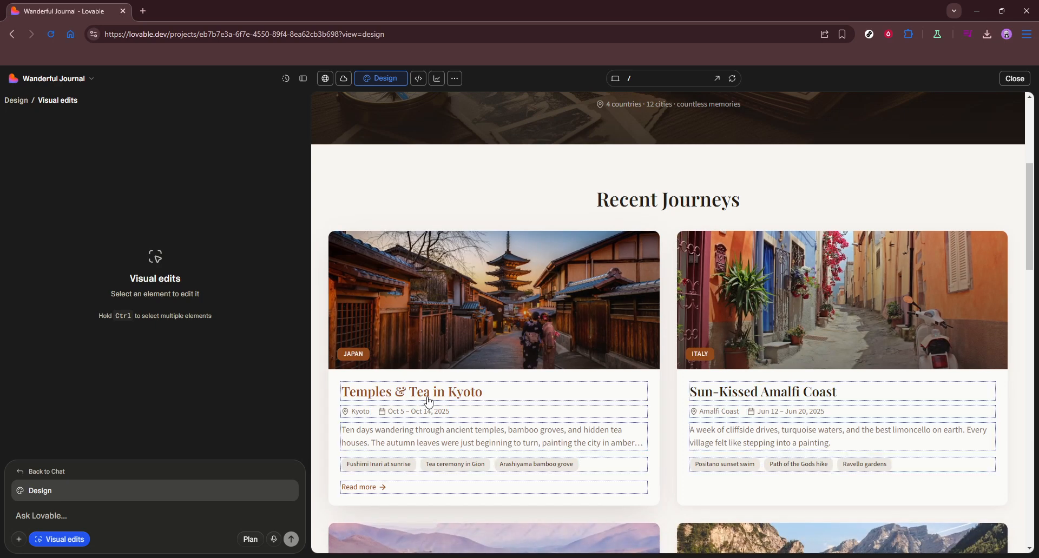
{"action": "scroll", "coordinate": [746, 420], "scroll_direction": "down", "scroll_amount": 4}
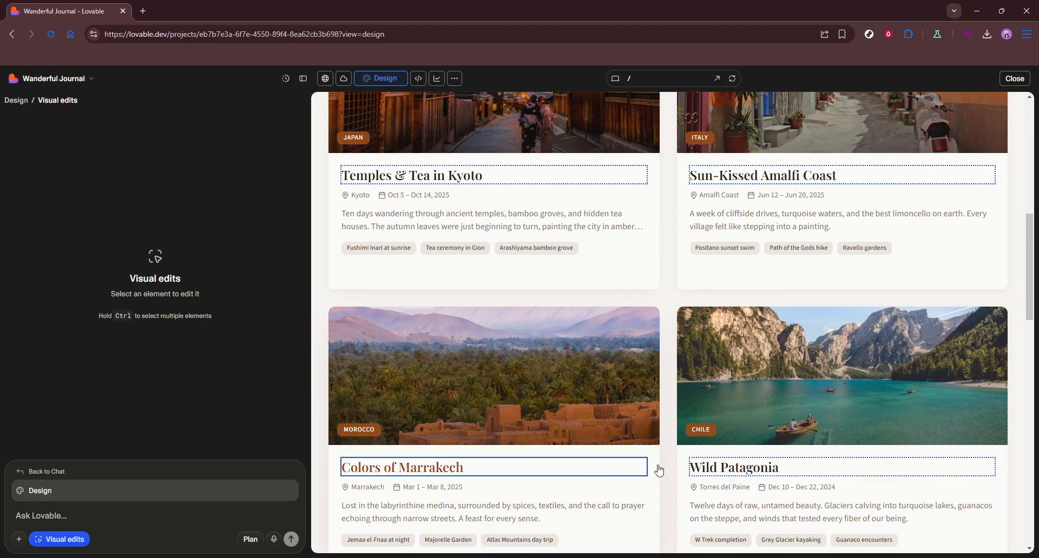
{"action": "scroll", "coordinate": [719, 417], "scroll_direction": "up", "scroll_amount": 4}
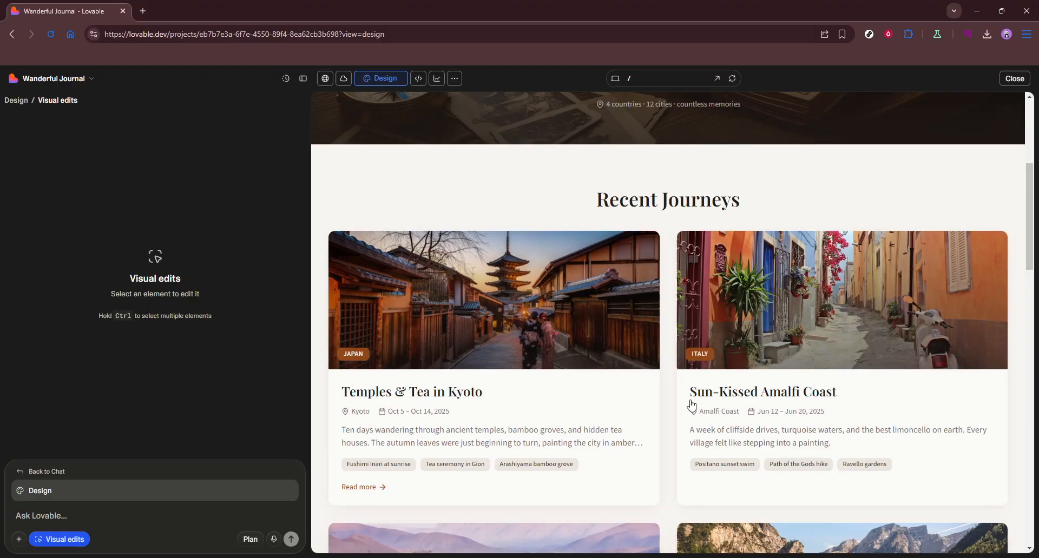
{"action": "scroll", "coordinate": [692, 406], "scroll_direction": "up", "scroll_amount": 3}
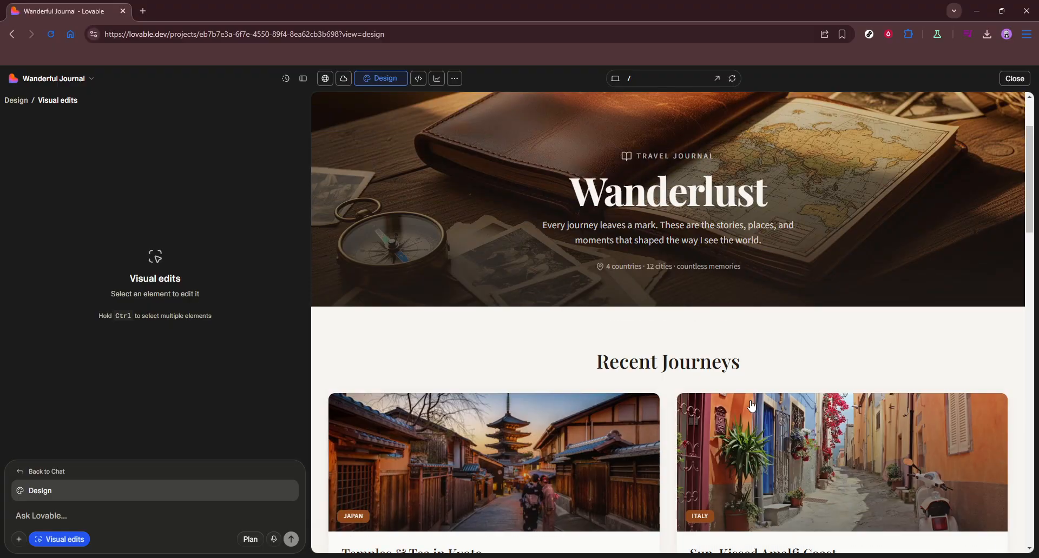
Step: Give the "Recent Journeys" heading a custom light purple background color, #afa3eb
{"action": "left_click", "coordinate": [640, 364]}
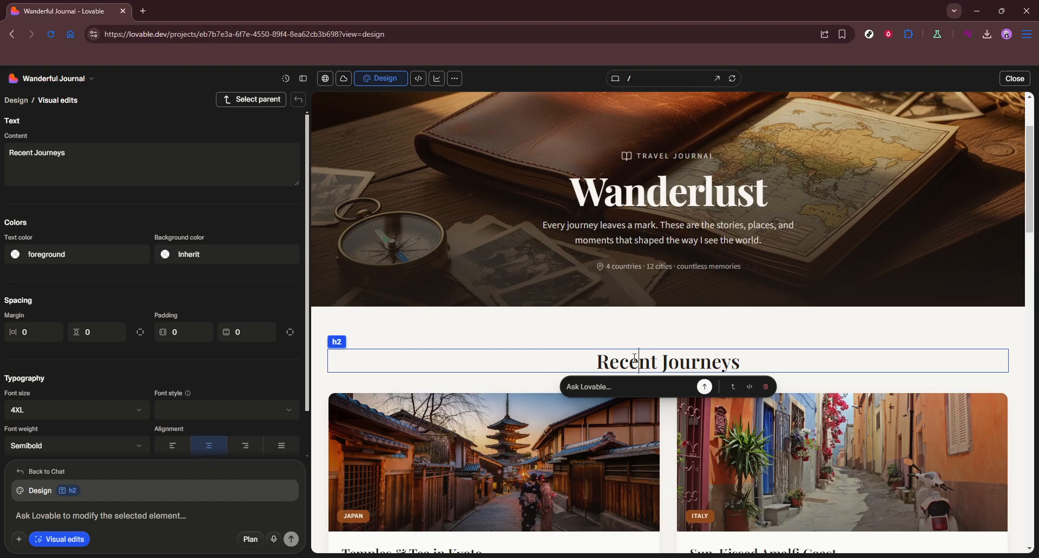
{"action": "left_click", "coordinate": [210, 254]}
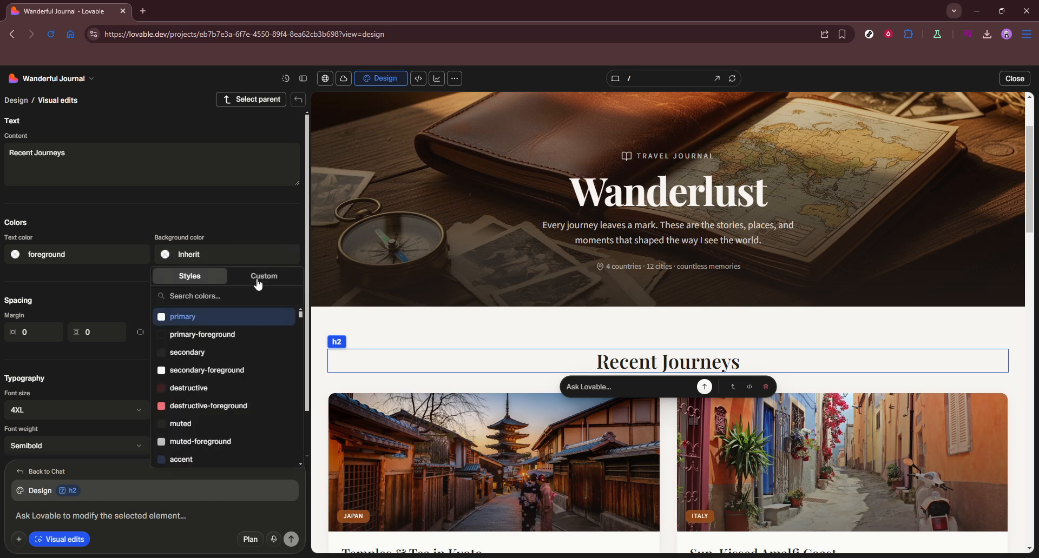
{"action": "left_click", "coordinate": [261, 276]}
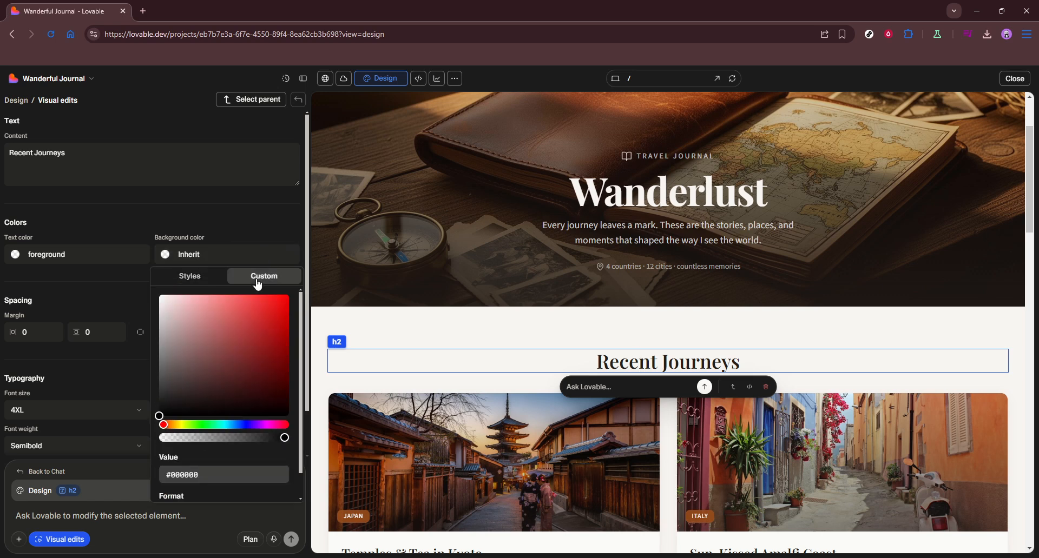
{"action": "left_click", "coordinate": [280, 323]}
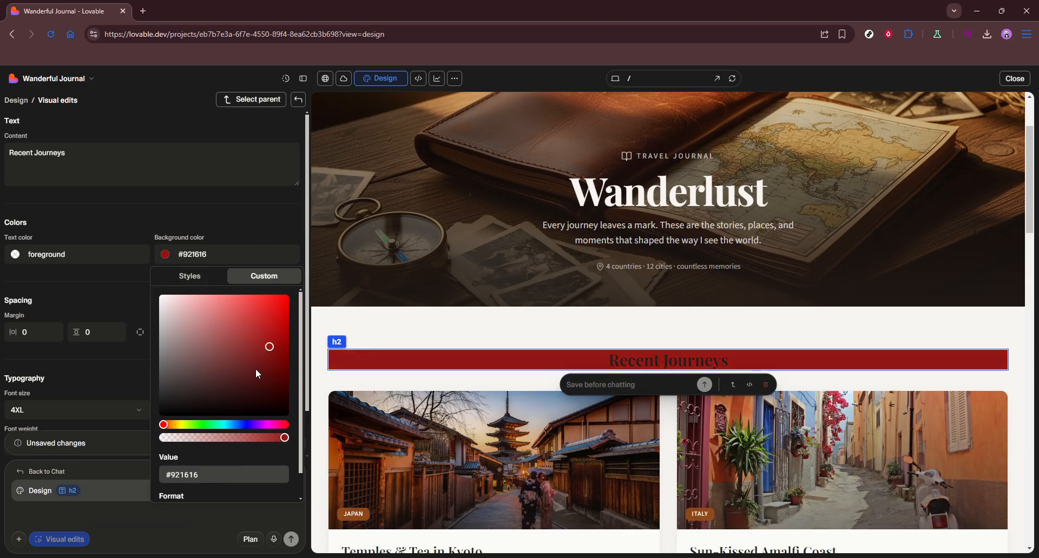
{"action": "mouse_move", "coordinate": [255, 368]}
{"action": "left_mouse_down"}
{"action": "mouse_move", "coordinate": [252, 388]}
{"action": "mouse_move", "coordinate": [271, 385]}
{"action": "mouse_move", "coordinate": [268, 370]}
{"action": "left_mouse_up"}
{"action": "left_click_drag", "start_coordinate": [241, 339], "coordinate": [182, 304]}
{"action": "left_click", "coordinate": [208, 310]}
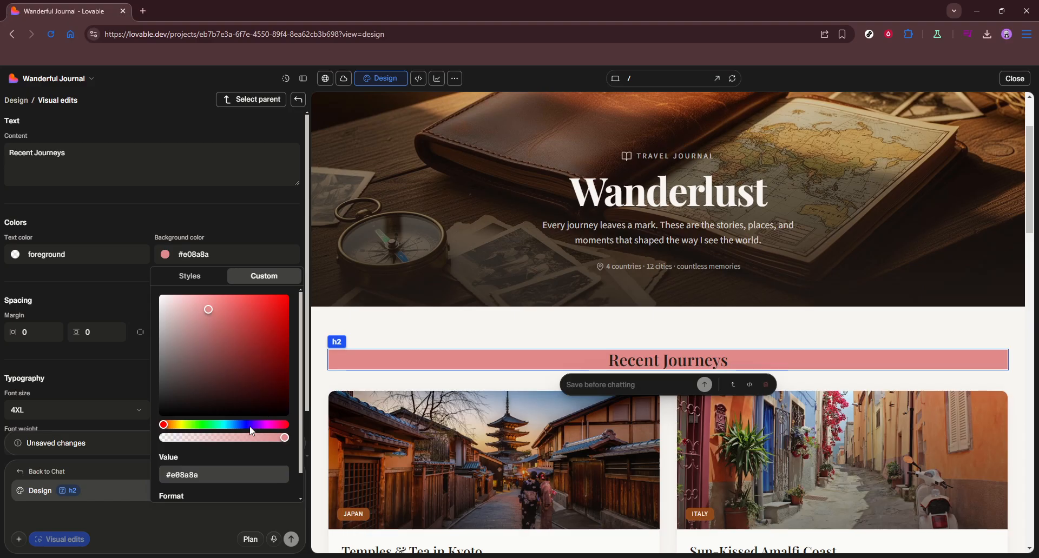
{"action": "left_click", "coordinate": [250, 425]}
{"action": "left_click_drag", "start_coordinate": [257, 354], "coordinate": [199, 304]}
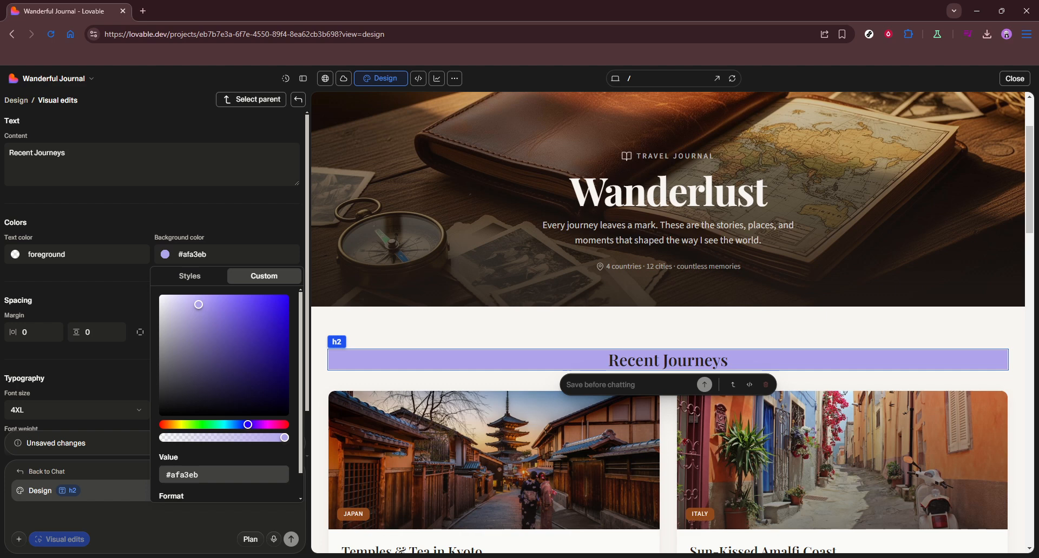
{"action": "left_click", "coordinate": [457, 325]}
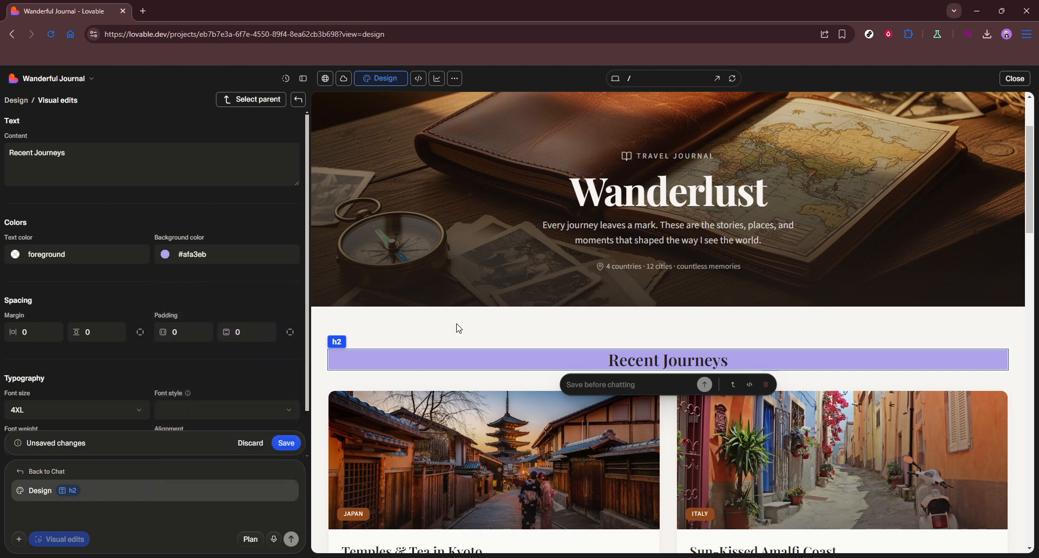
Step: Change the hero title's text to all capitals, "WANDERLUST"
{"action": "left_click", "coordinate": [592, 200]}
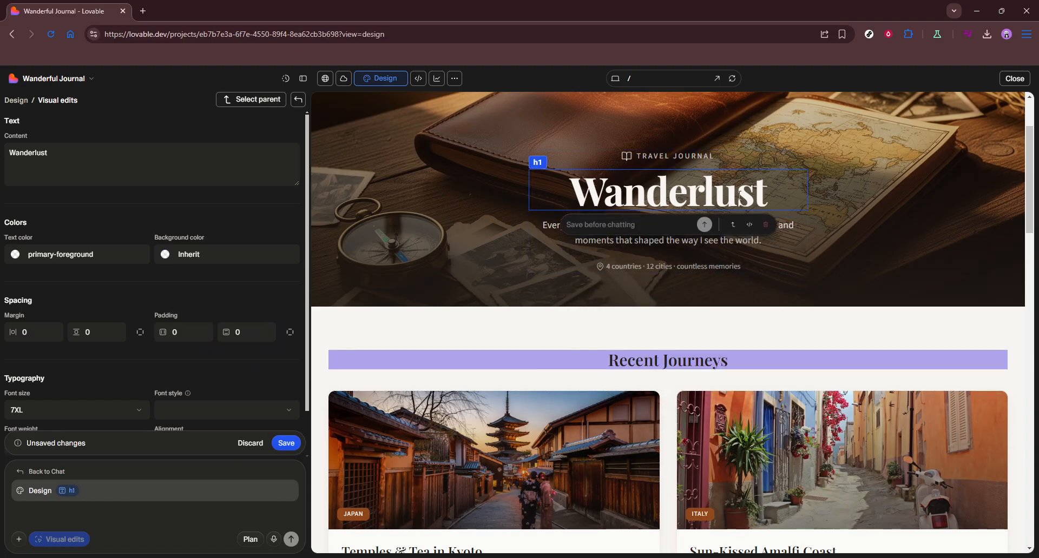
{"action": "left_click", "coordinate": [759, 189]}
{"action": "left_click_drag", "start_coordinate": [98, 153], "coordinate": [15, 160]}
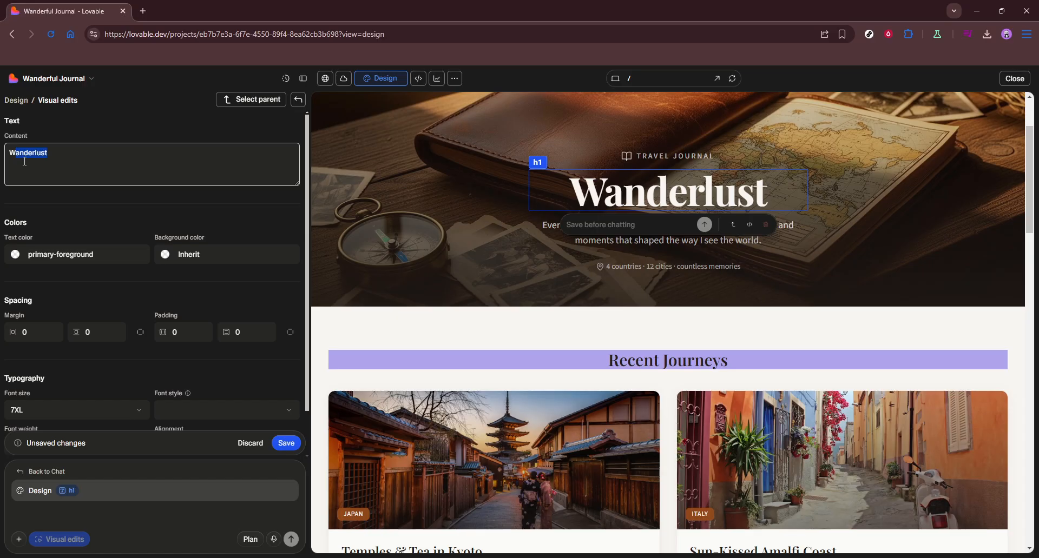
{"action": "type", "text": "WAN"}
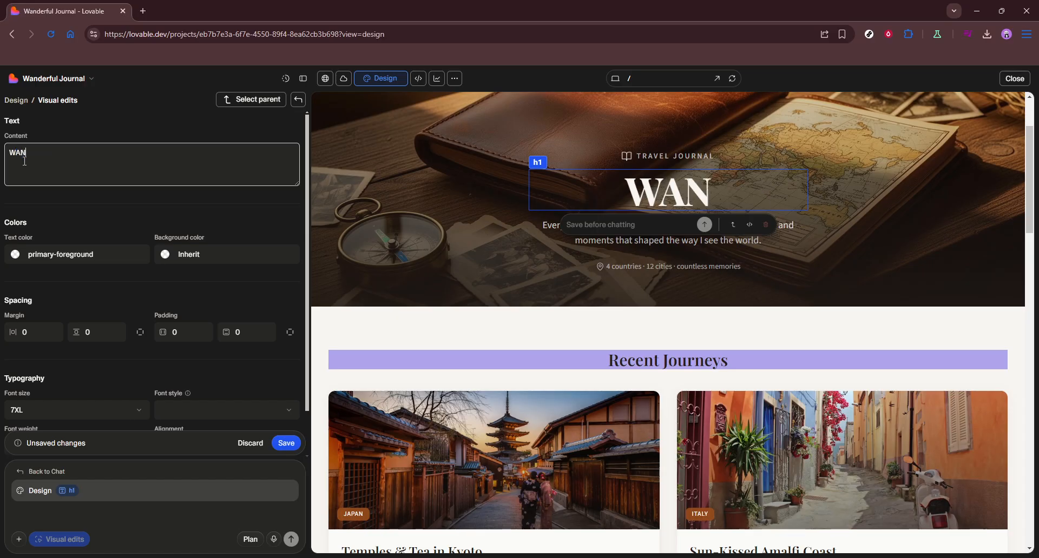
{"action": "type", "text": "DERLUST"}
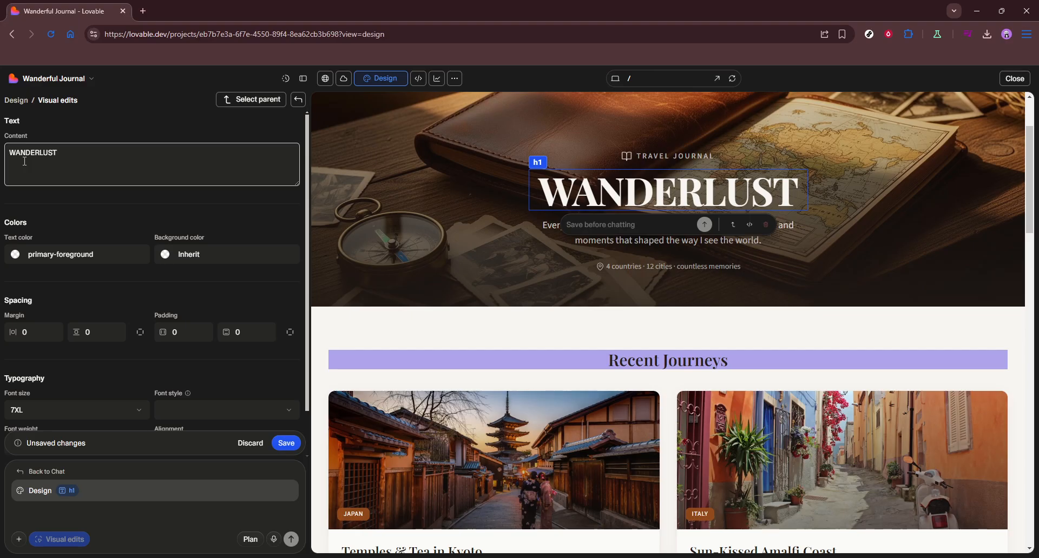
Step: Set the hero title's text color to a custom pure red, #ff0000
{"action": "left_click", "coordinate": [126, 254]}
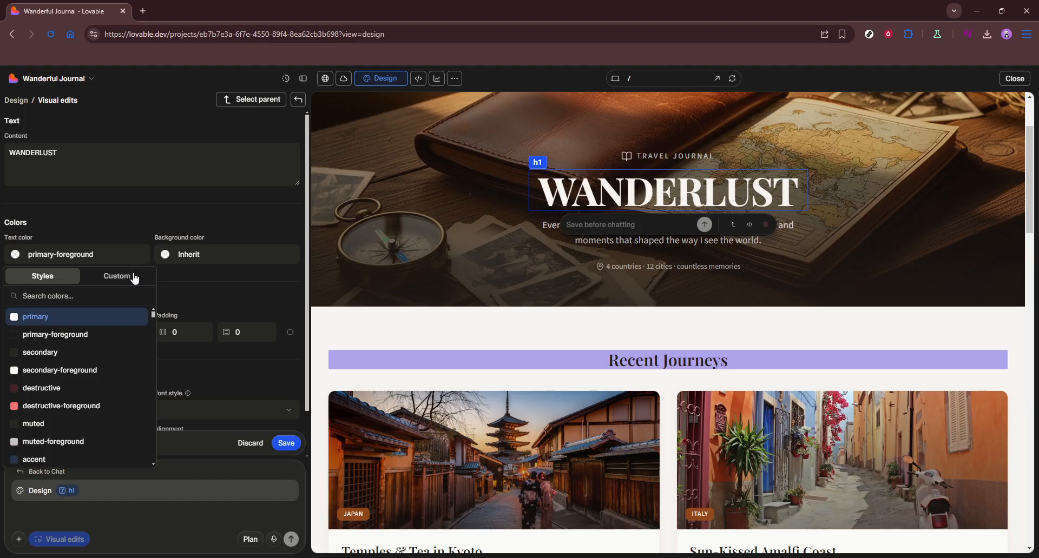
{"action": "left_click", "coordinate": [132, 276]}
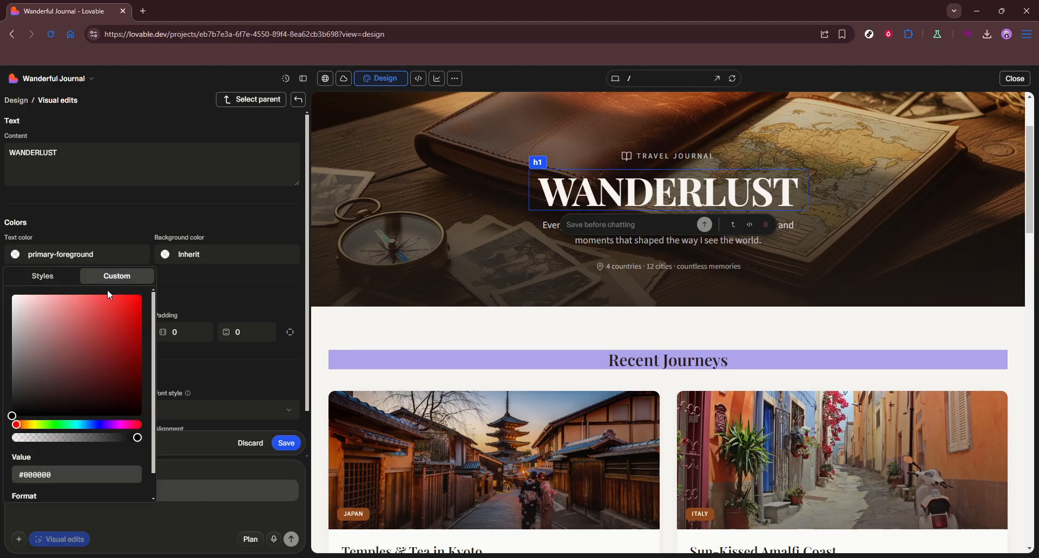
{"action": "left_click", "coordinate": [132, 313]}
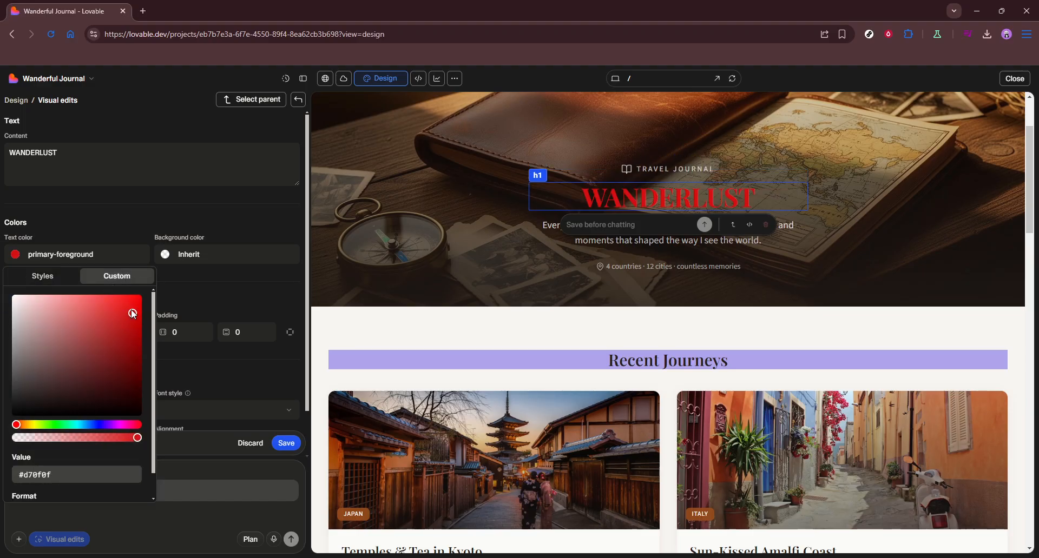
{"action": "left_click", "coordinate": [120, 300]}
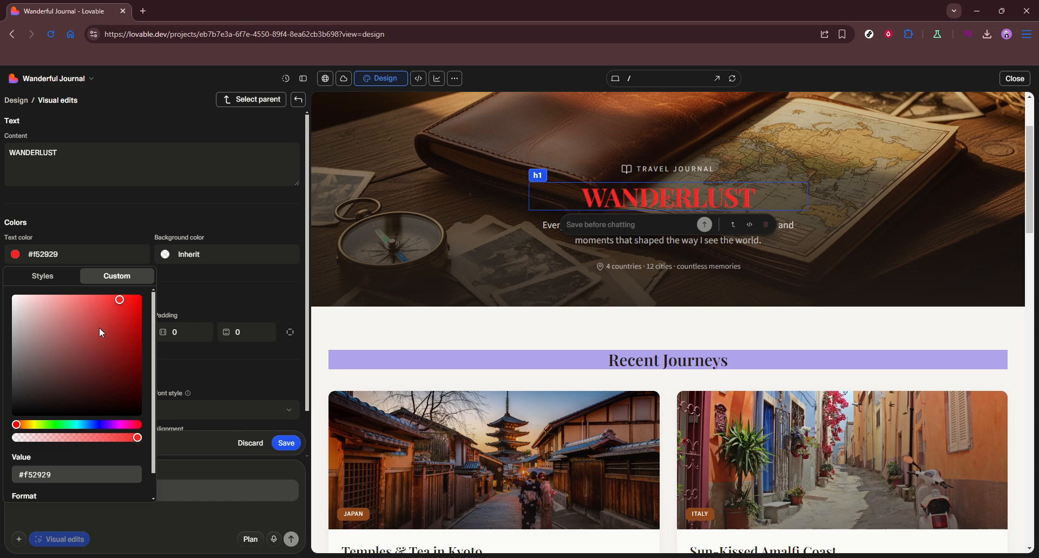
{"action": "mouse_move", "coordinate": [105, 336]}
{"action": "left_mouse_down"}
{"action": "mouse_move", "coordinate": [111, 363]}
{"action": "mouse_move", "coordinate": [133, 371]}
{"action": "mouse_move", "coordinate": [125, 315]}
{"action": "mouse_move", "coordinate": [128, 323]}
{"action": "mouse_move", "coordinate": [148, 297]}
{"action": "left_mouse_up"}
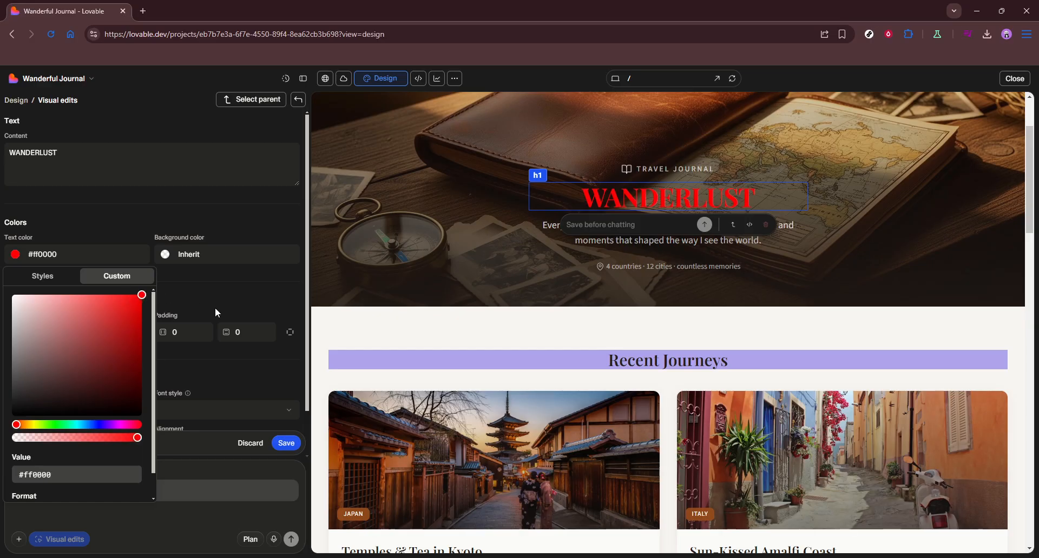
{"action": "left_click", "coordinate": [343, 319]}
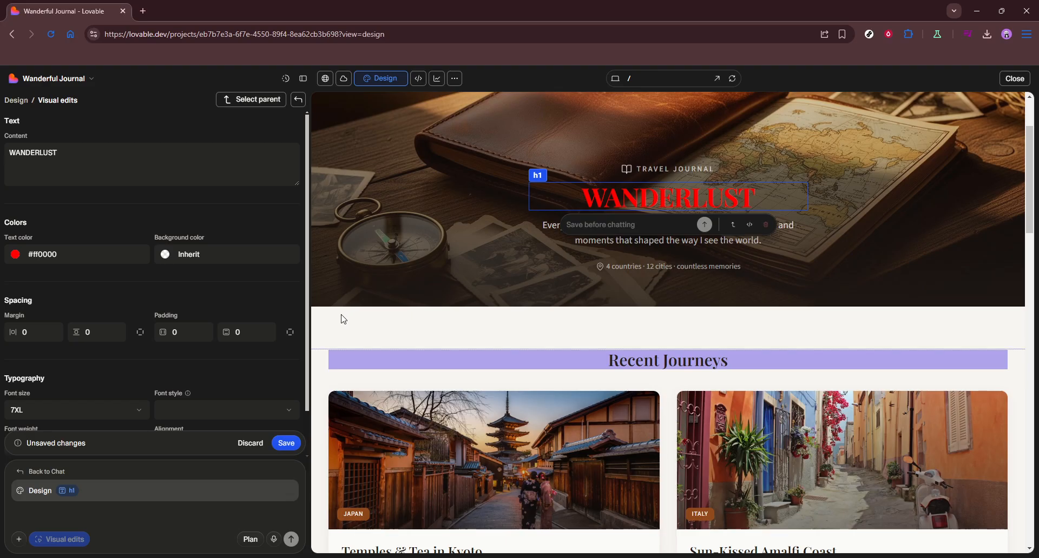
Step: Select the Recent Journeys section and review the restyled title, section heading and journey cards in the page preview
{"action": "left_click", "coordinate": [392, 329]}
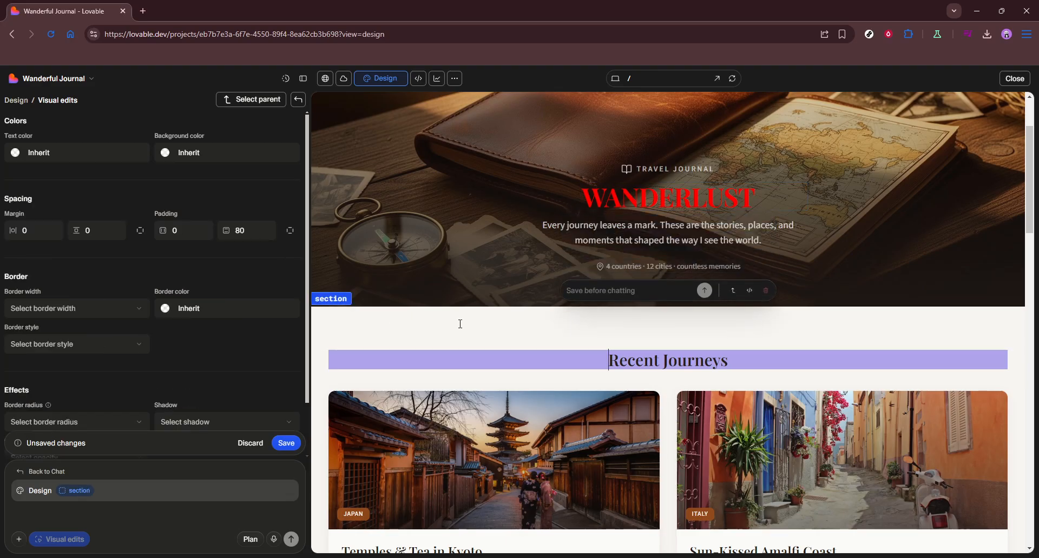
{"action": "scroll", "coordinate": [462, 330], "scroll_direction": "down", "scroll_amount": 3}
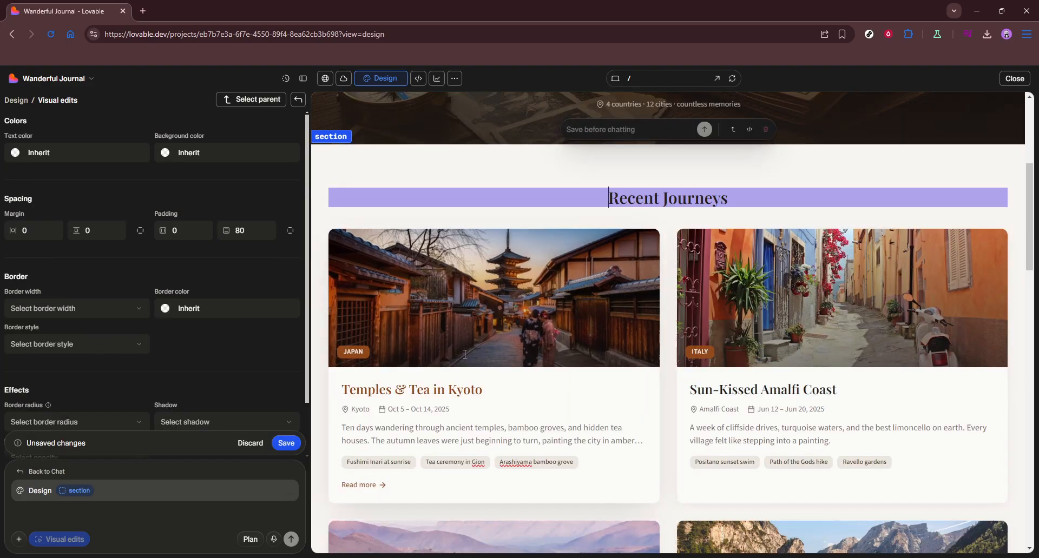
{"action": "scroll", "coordinate": [465, 354], "scroll_direction": "down", "scroll_amount": 3}
{"action": "scroll", "coordinate": [445, 332], "scroll_direction": "up", "scroll_amount": 2}
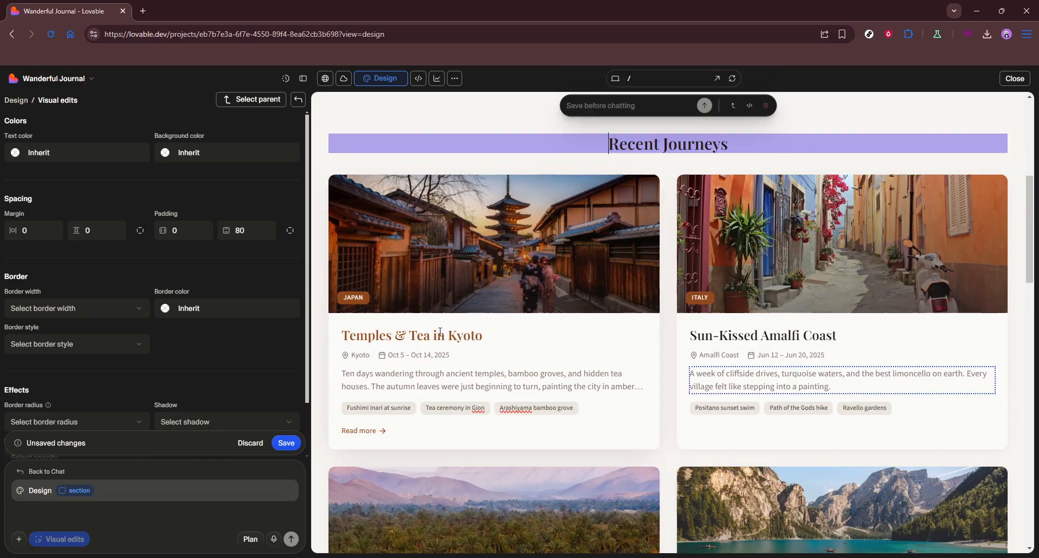
{"action": "scroll", "coordinate": [441, 332], "scroll_direction": "up", "scroll_amount": 2}
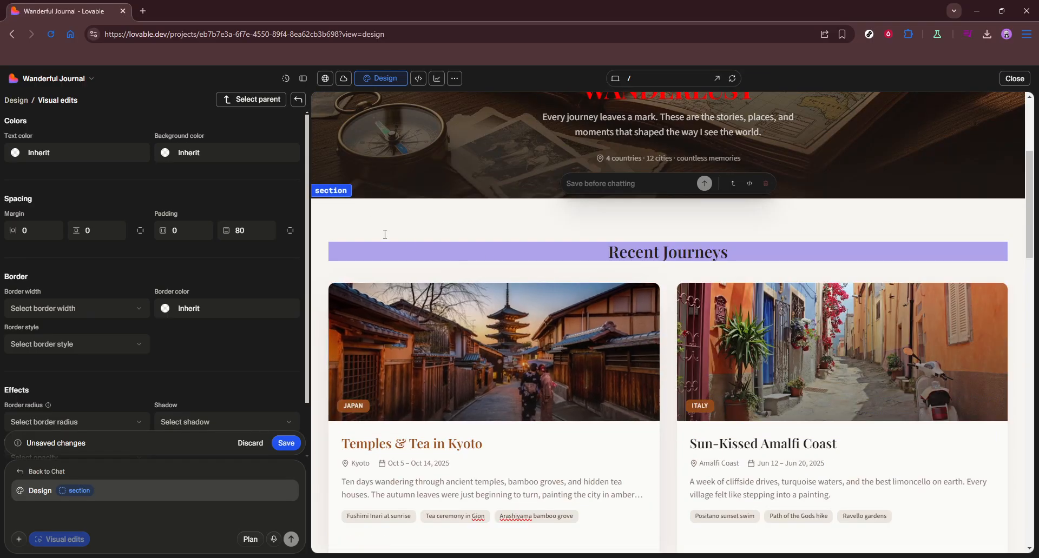
{"action": "scroll", "coordinate": [385, 234], "scroll_direction": "up", "scroll_amount": 3}
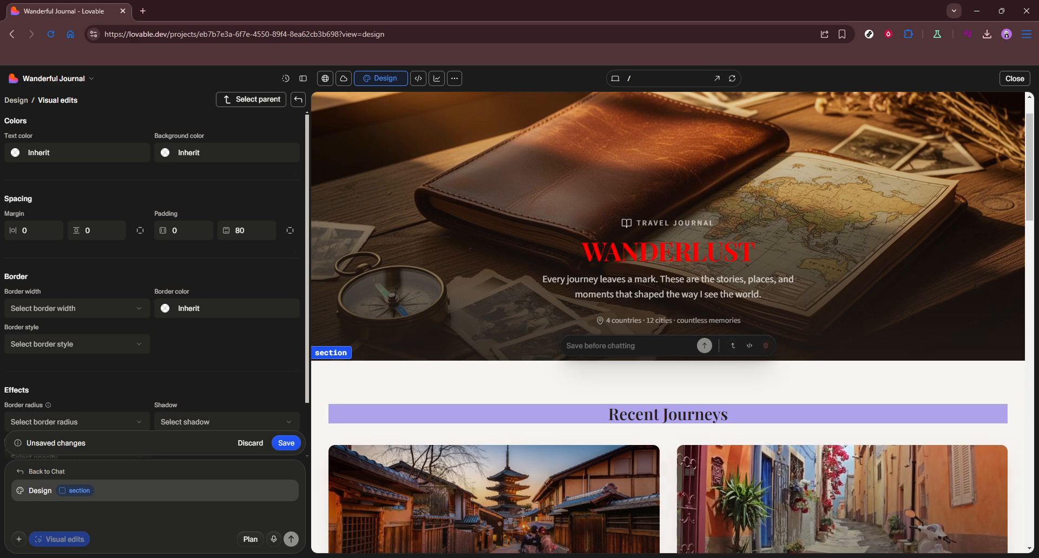
{"action": "scroll", "coordinate": [416, 433], "scroll_direction": "down", "scroll_amount": 2}
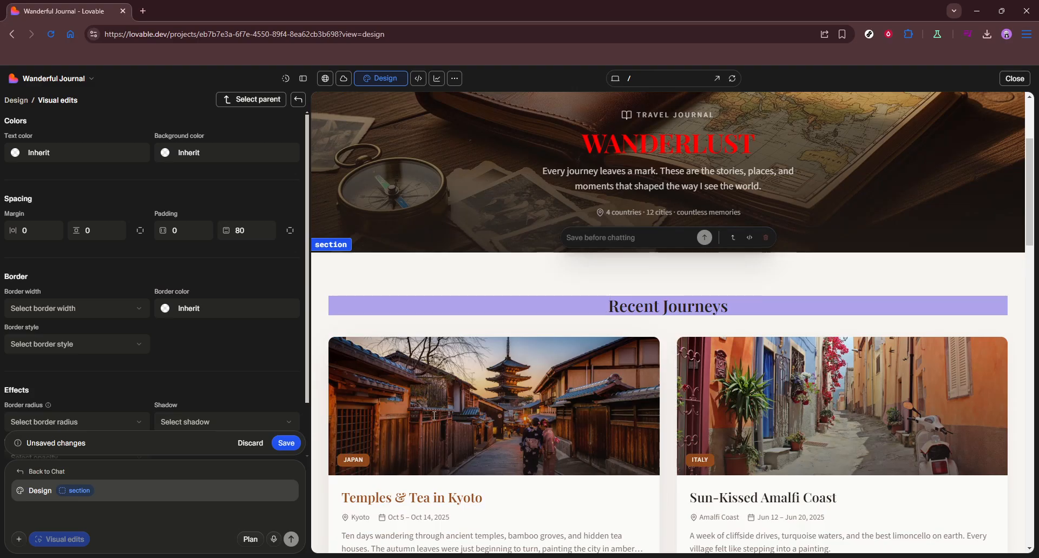
{"action": "scroll", "coordinate": [416, 433], "scroll_direction": "down", "scroll_amount": 1}
{"action": "scroll", "coordinate": [416, 375], "scroll_direction": "up", "scroll_amount": 2}
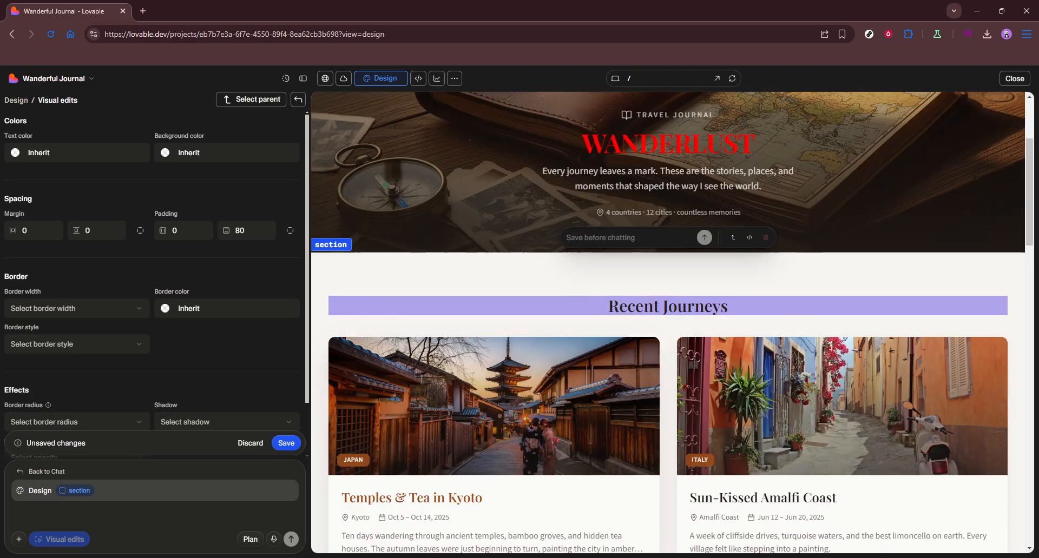